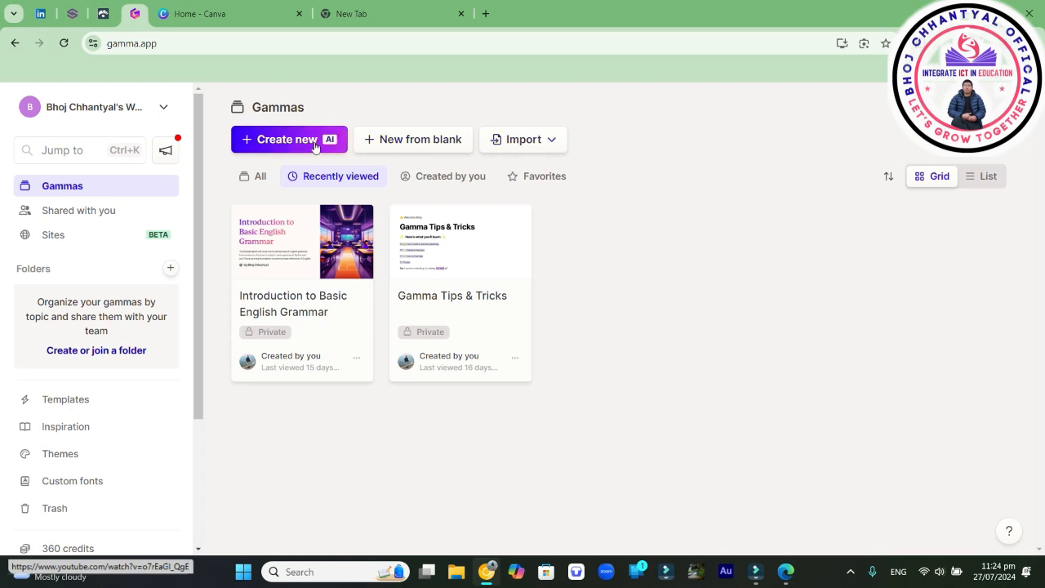
Start a new AI-generated presentation from a one-line prompt and set its length to 10 cards.
left_click(287, 140)
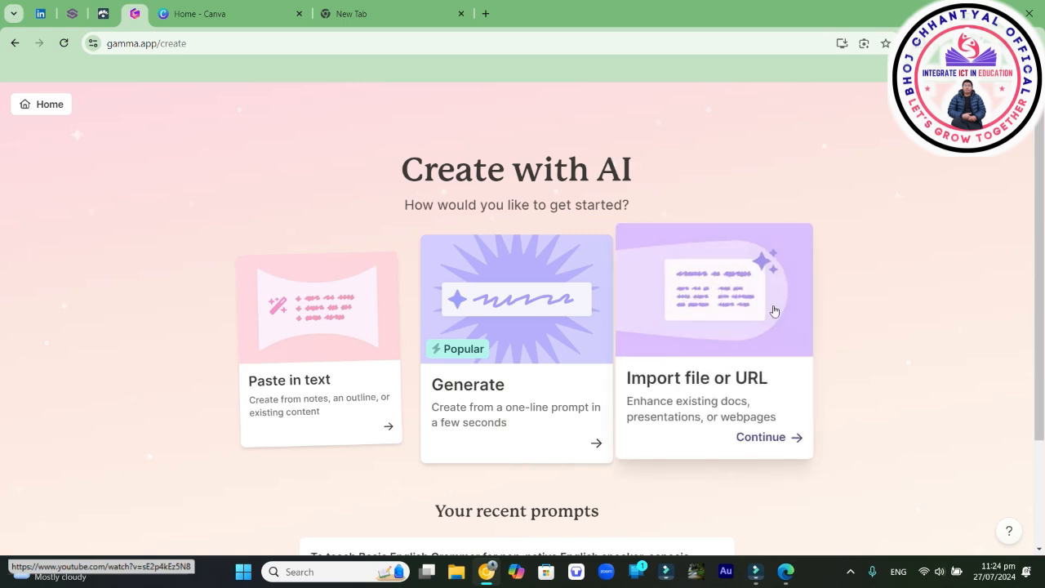
left_click(562, 438)
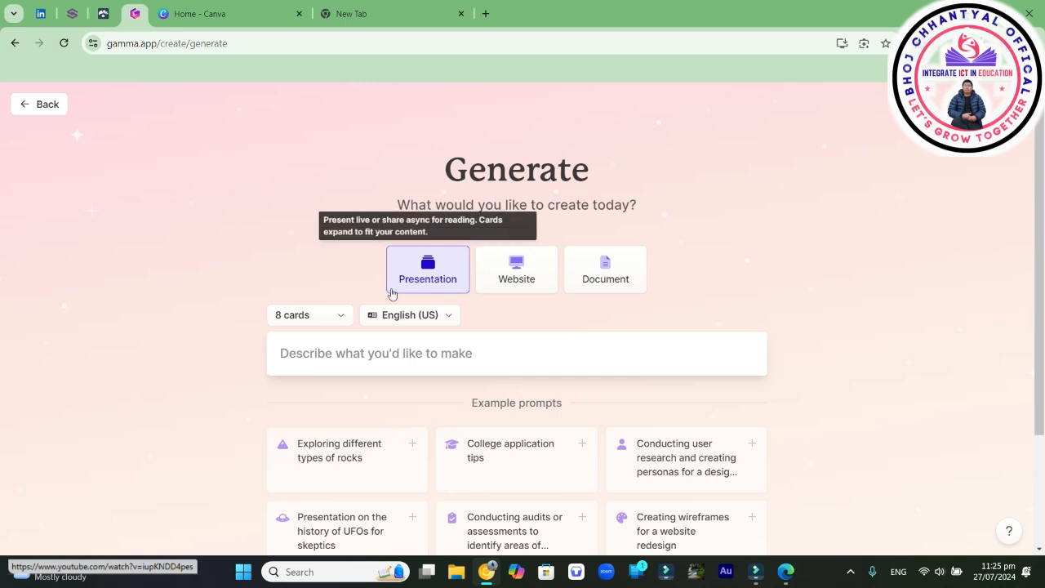
left_click(343, 319)
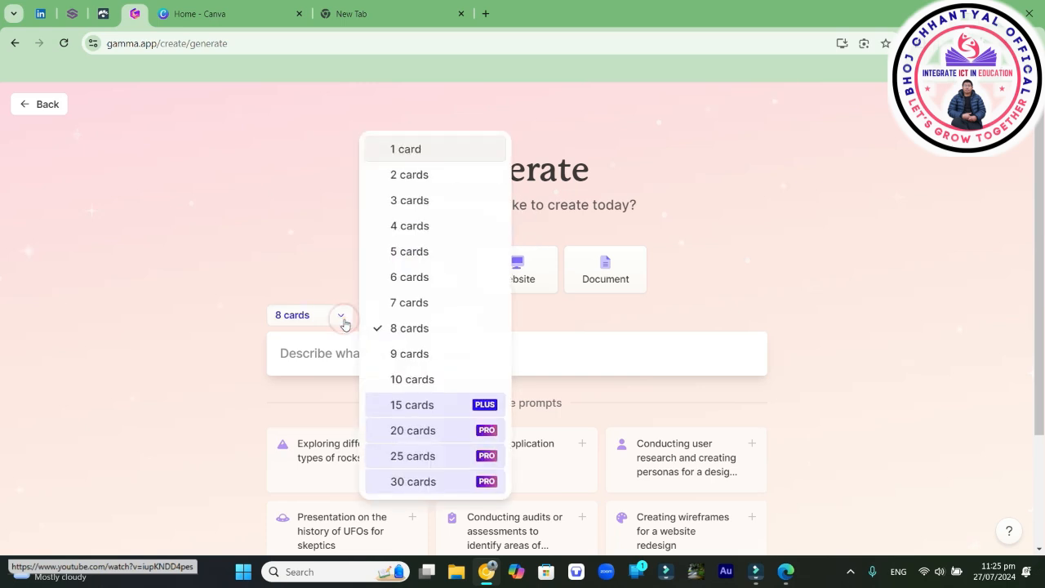
left_click(388, 380)
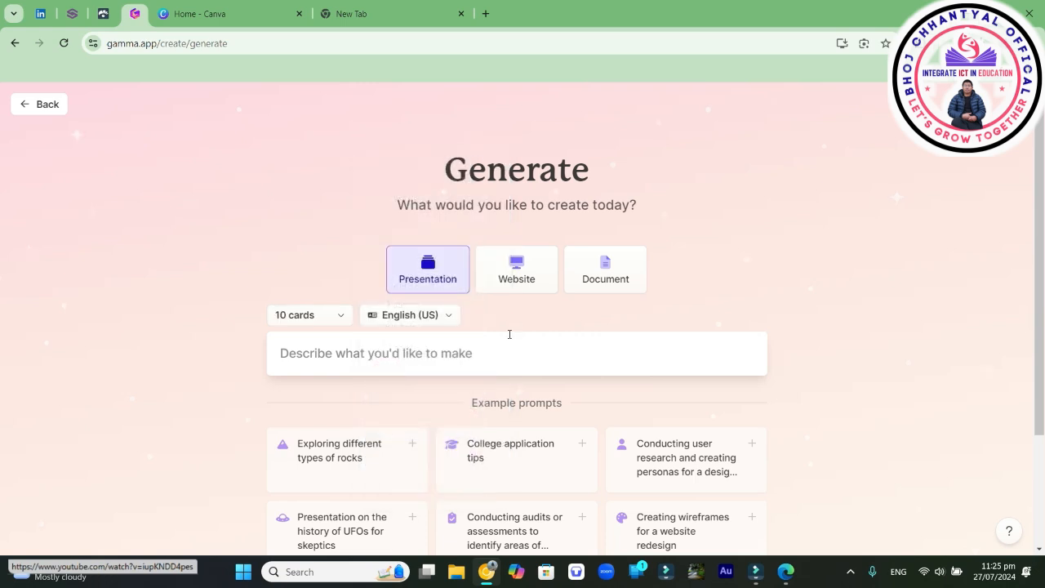
Enter the prompt "The impact of Social media on children" and generate the outline.
left_click(307, 357)
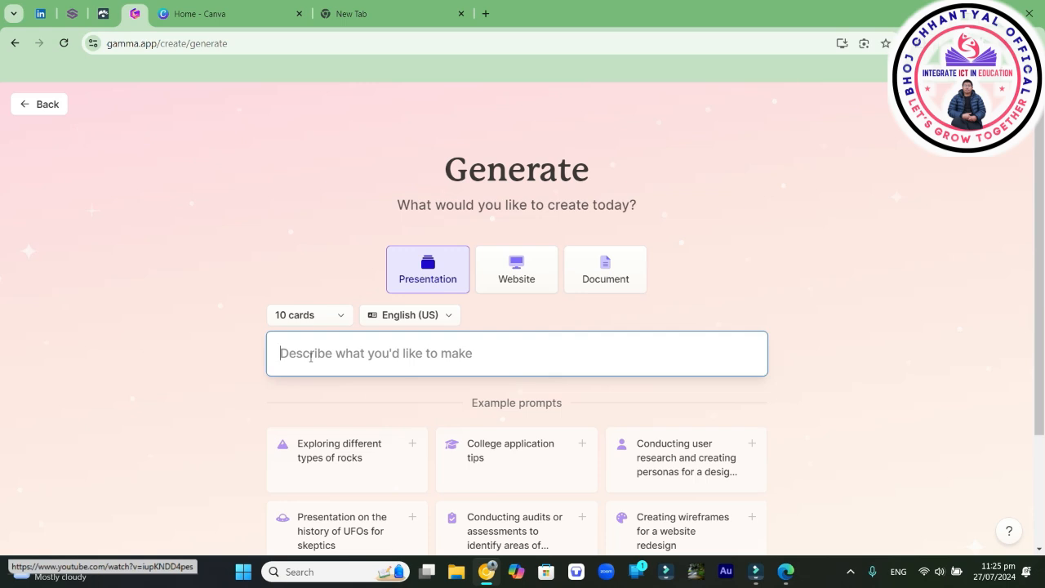
type("The impact of")
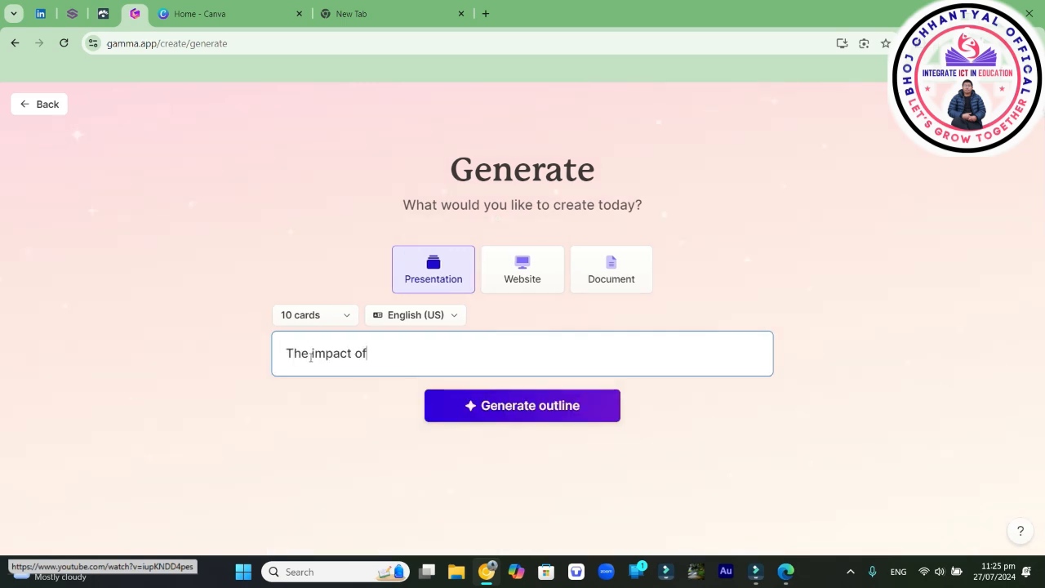
type(" Social media on")
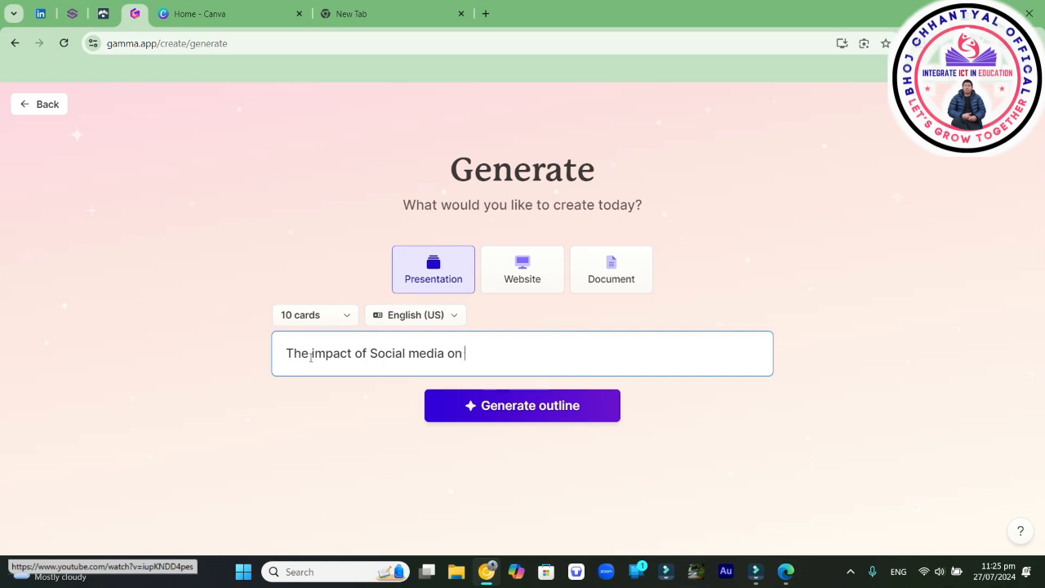
type(" children")
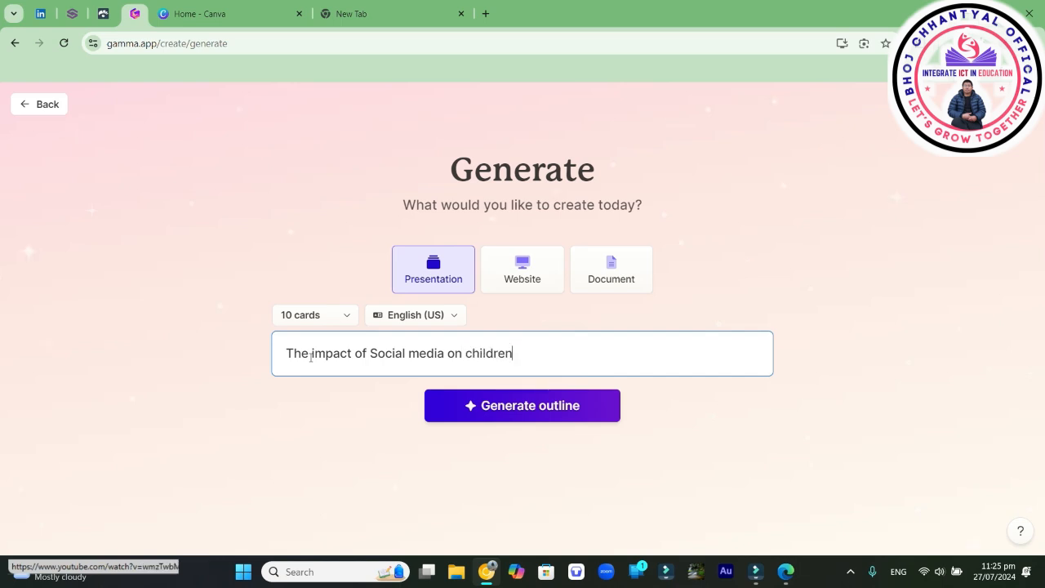
left_click(494, 413)
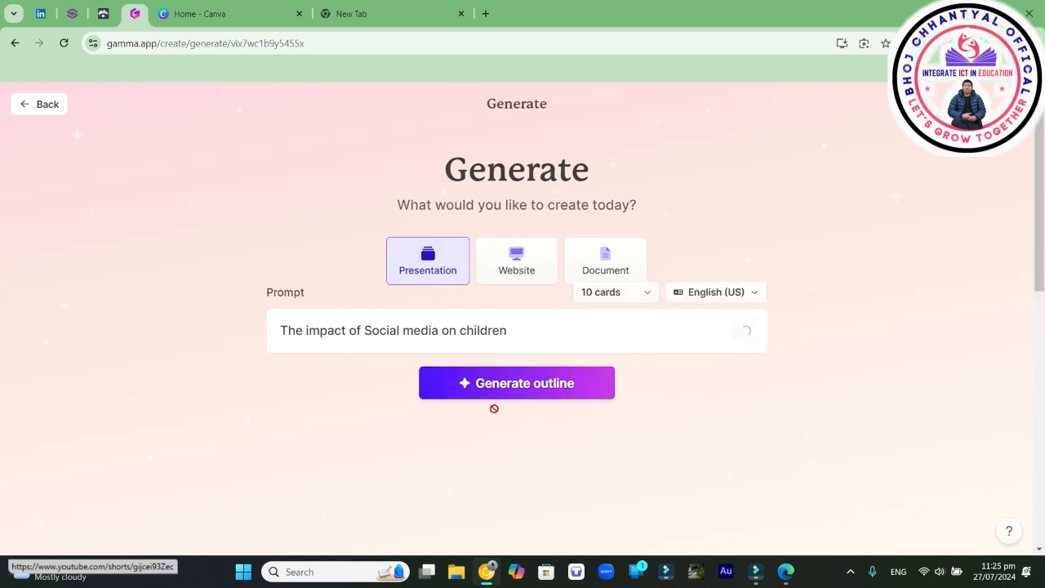
Review the generated outline cards and continue to theme selection.
scroll(516, 326, "down", 3)
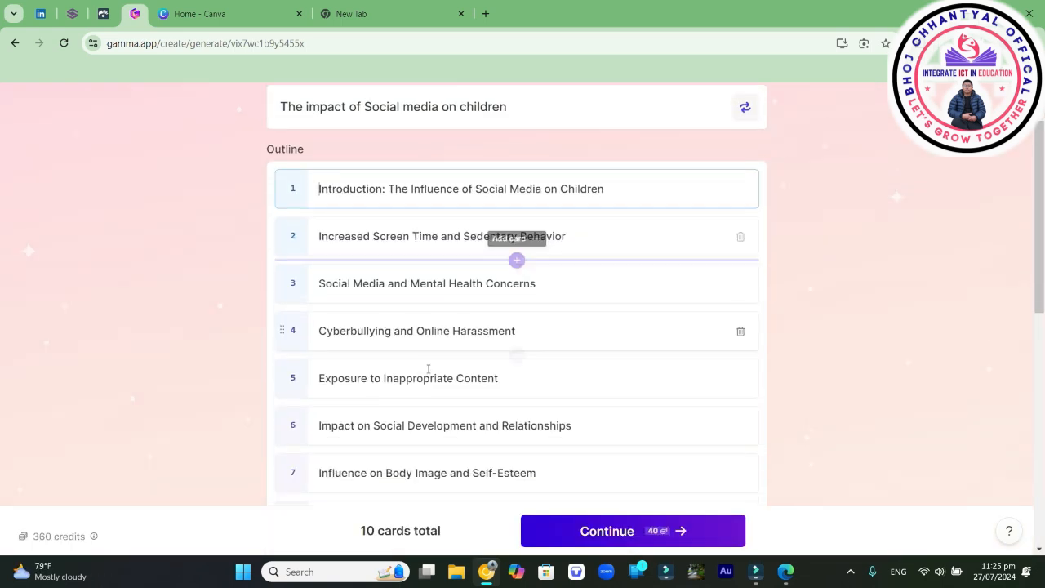
scroll(469, 374, "down", 2)
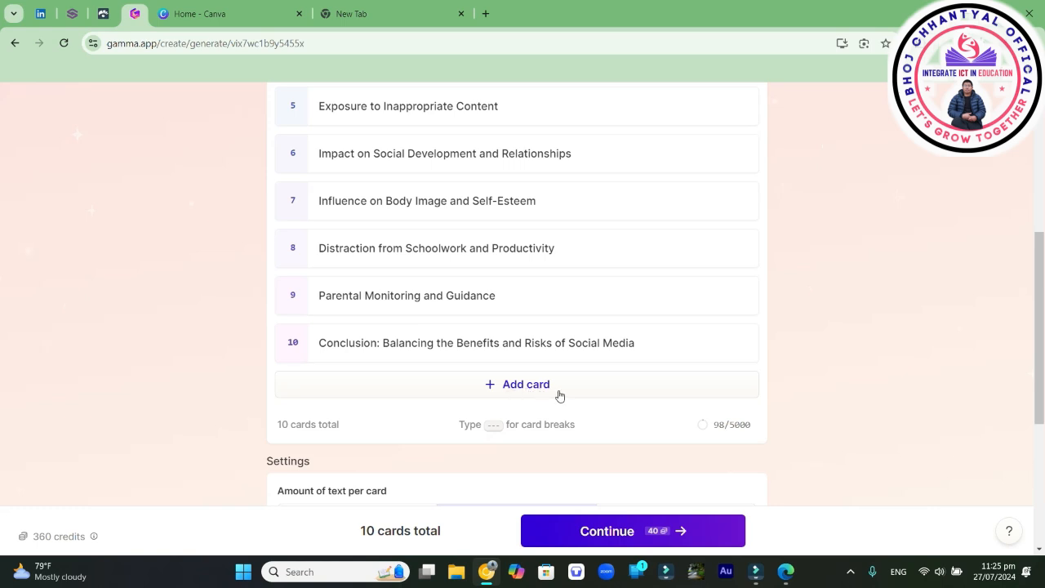
left_click(620, 534)
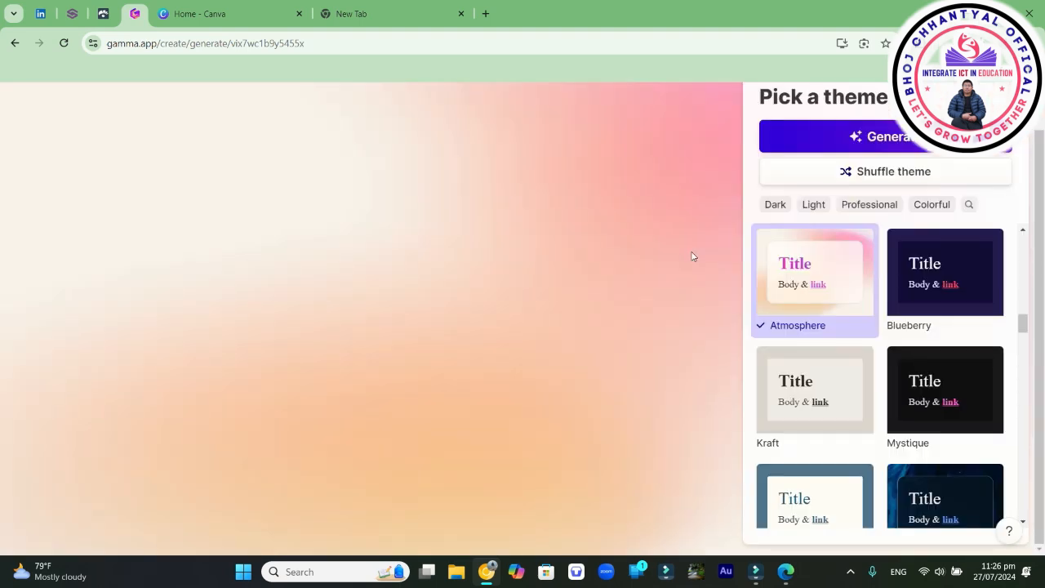
Filter the themes to Professional, choose the Creme theme and generate the presentation.
scroll(917, 338, "up", 10)
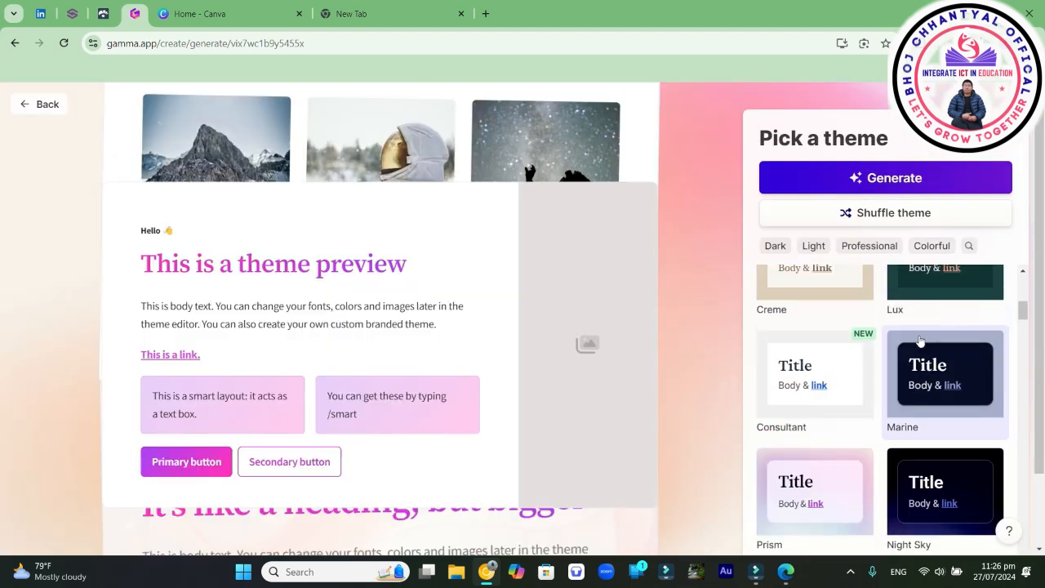
left_click(870, 246)
scroll(920, 439, "down", 2)
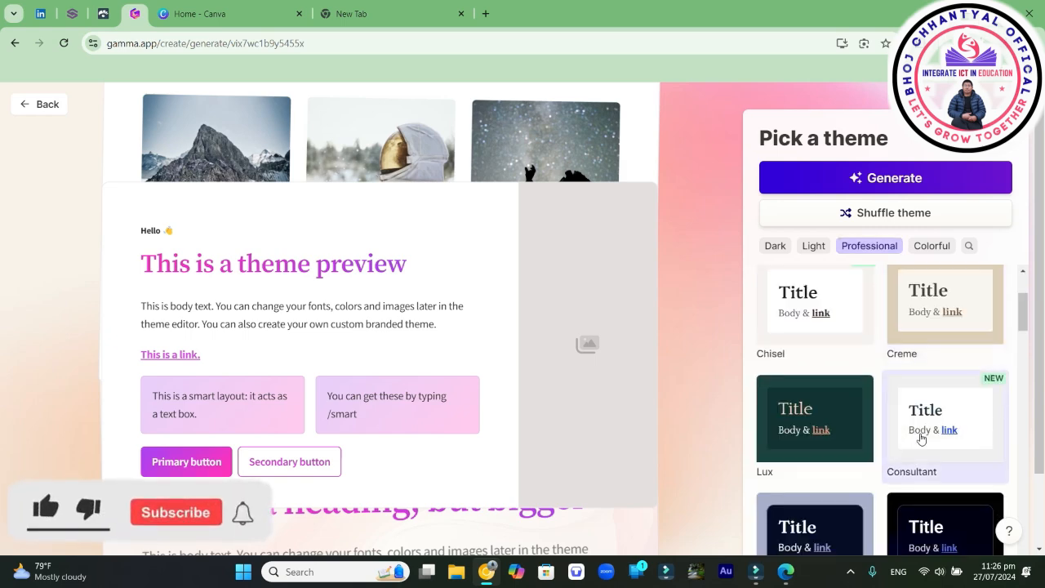
left_click(942, 314)
left_click(866, 177)
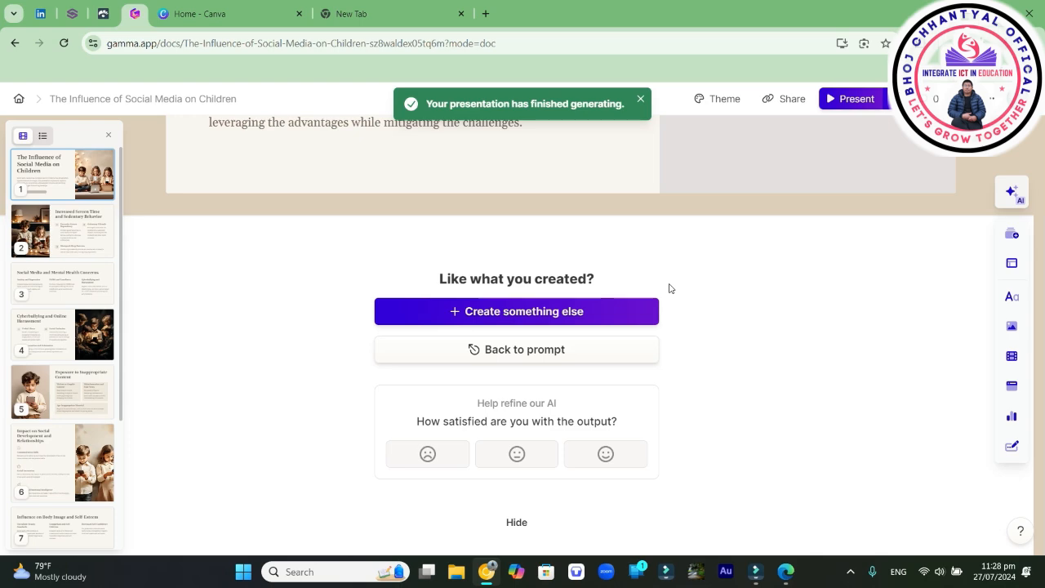
Look through the generated slides to examine their text, layouts and images.
scroll(825, 290, "up", 5)
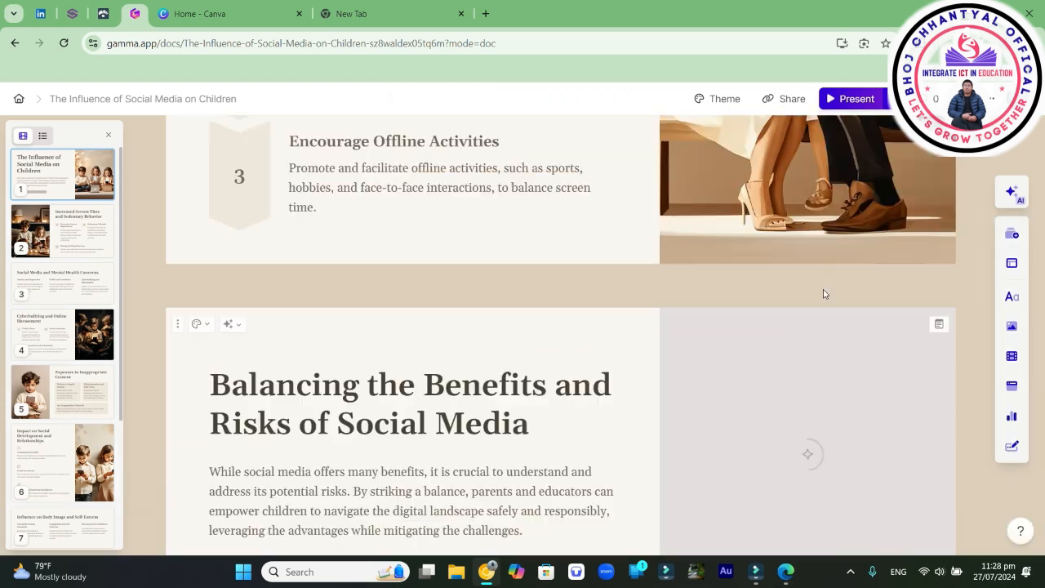
scroll(824, 294, "up", 5)
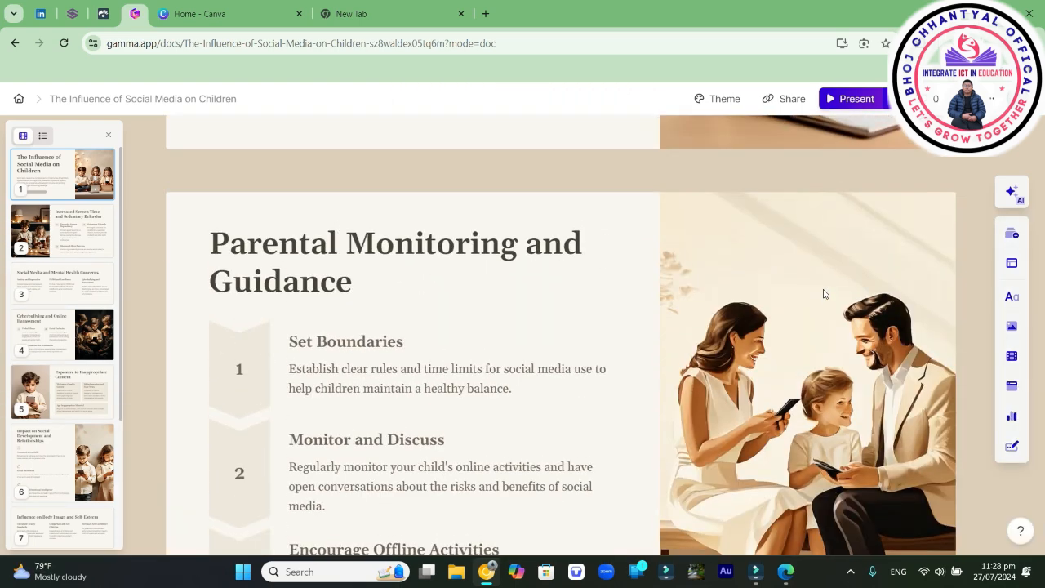
scroll(823, 293, "up", 15)
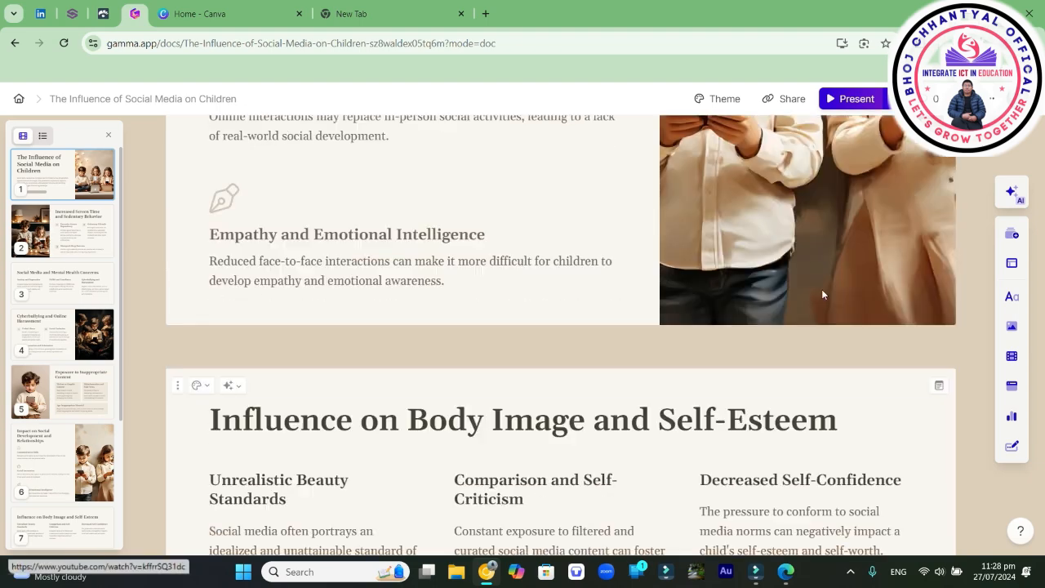
scroll(823, 294, "up", 12)
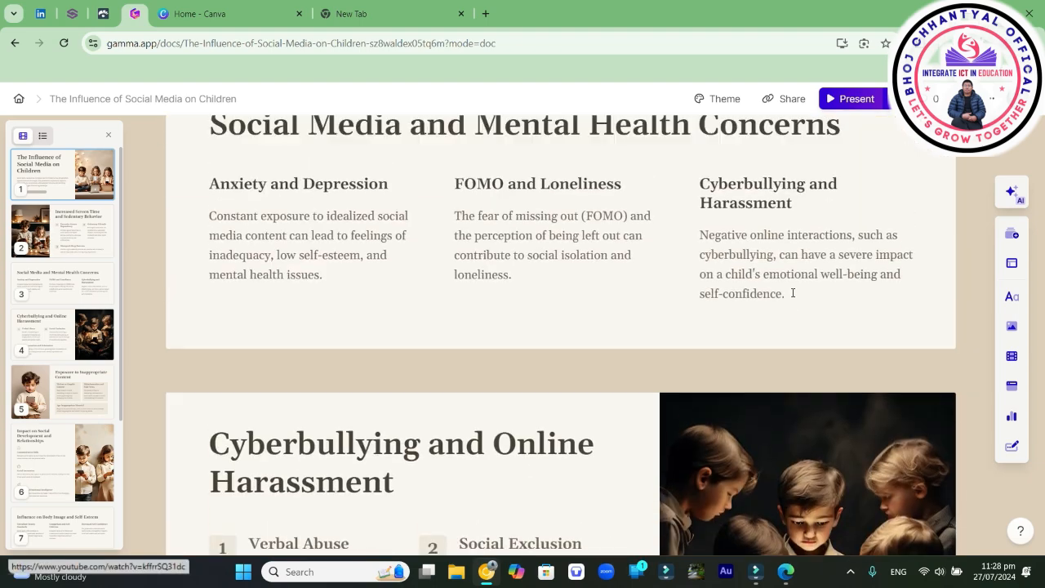
scroll(792, 292, "up", 6)
scroll(713, 284, "down", 15)
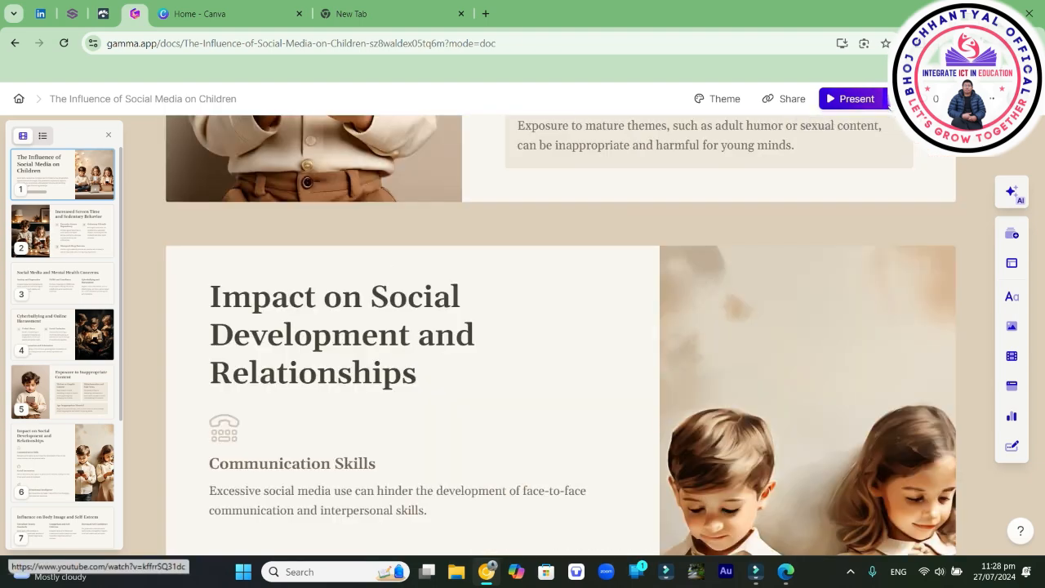
Check the presenting options, then export the presentation to PowerPoint through its sharing options.
left_click(891, 100)
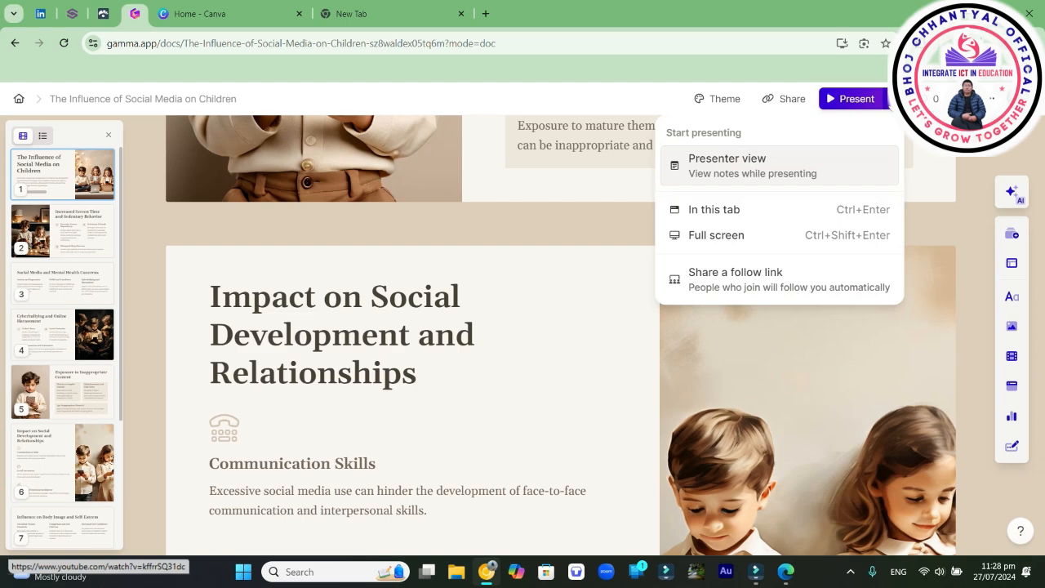
left_click(788, 99)
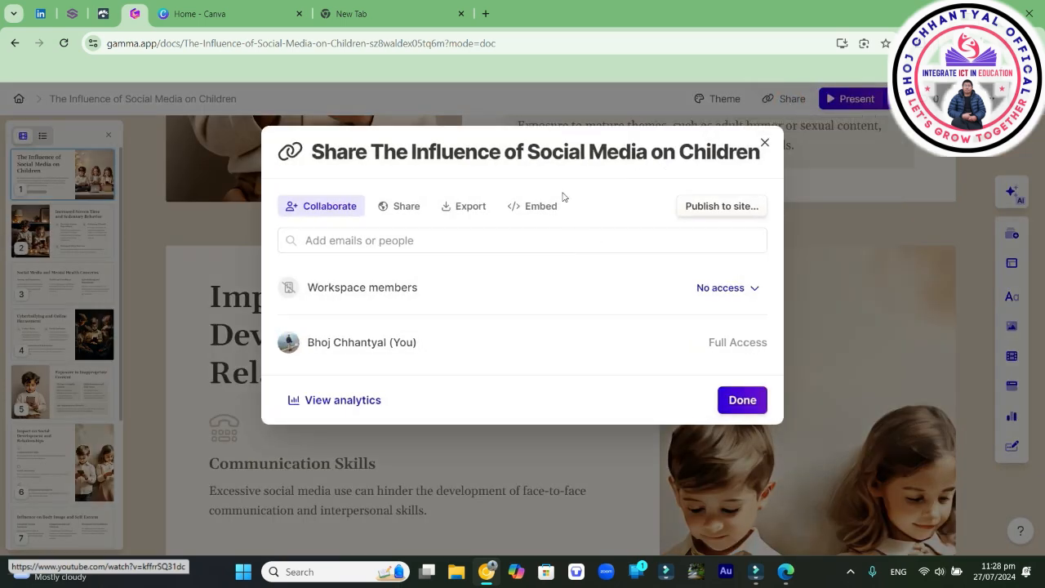
left_click(470, 214)
scroll(707, 229, "down", 1)
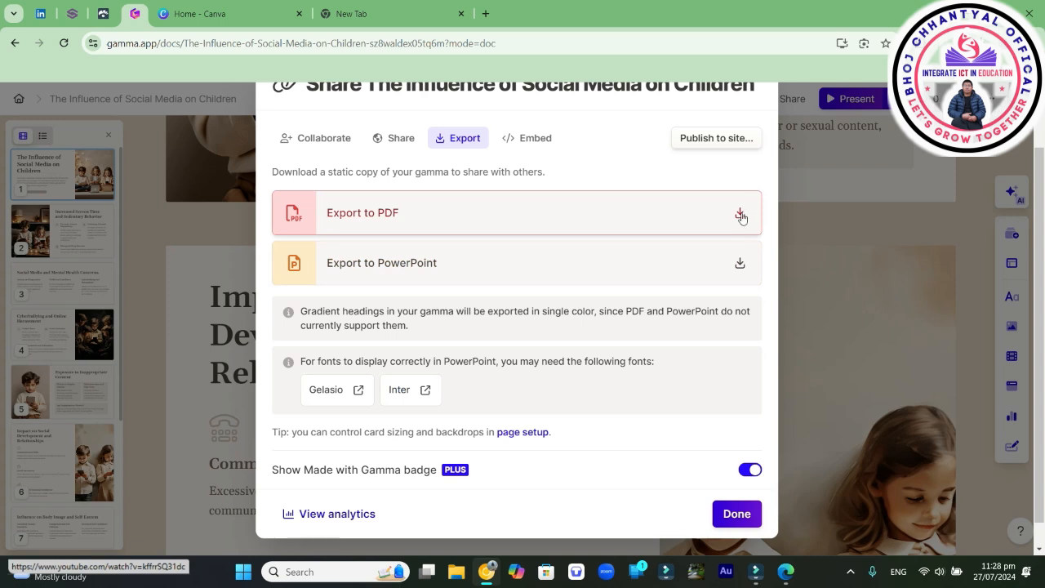
left_click(740, 264)
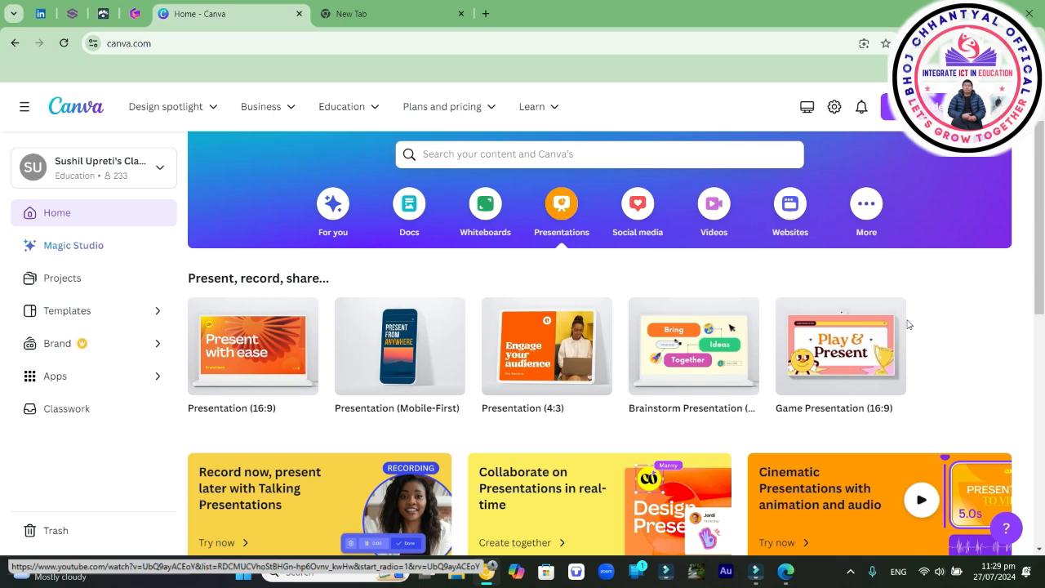
Browse the presentation formats in Canva and create a blank Presentation (16:9) design.
scroll(400, 368, "down", 2)
scroll(422, 380, "up", 3)
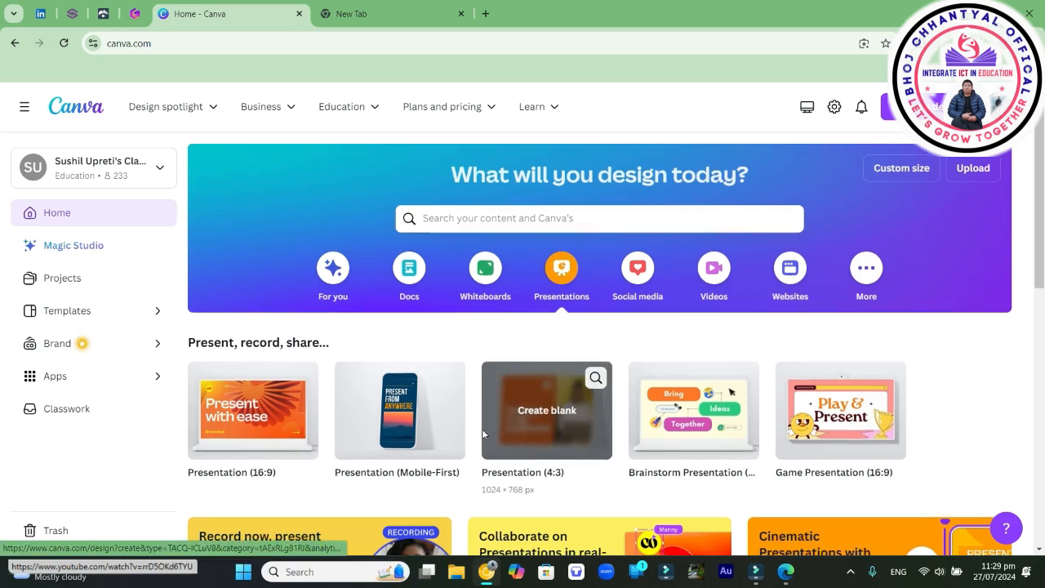
scroll(288, 411, "down", 1)
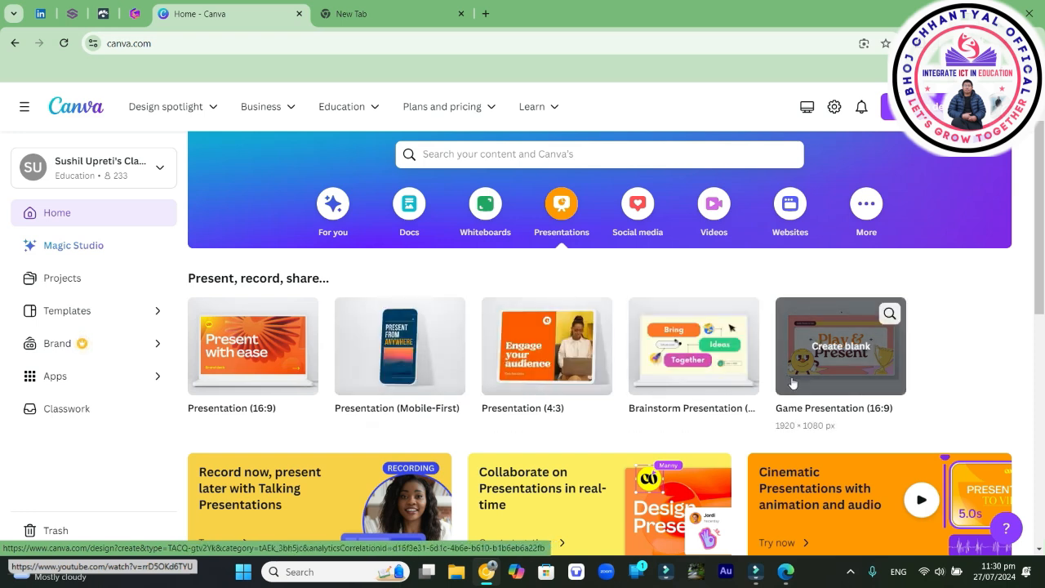
left_click(203, 360)
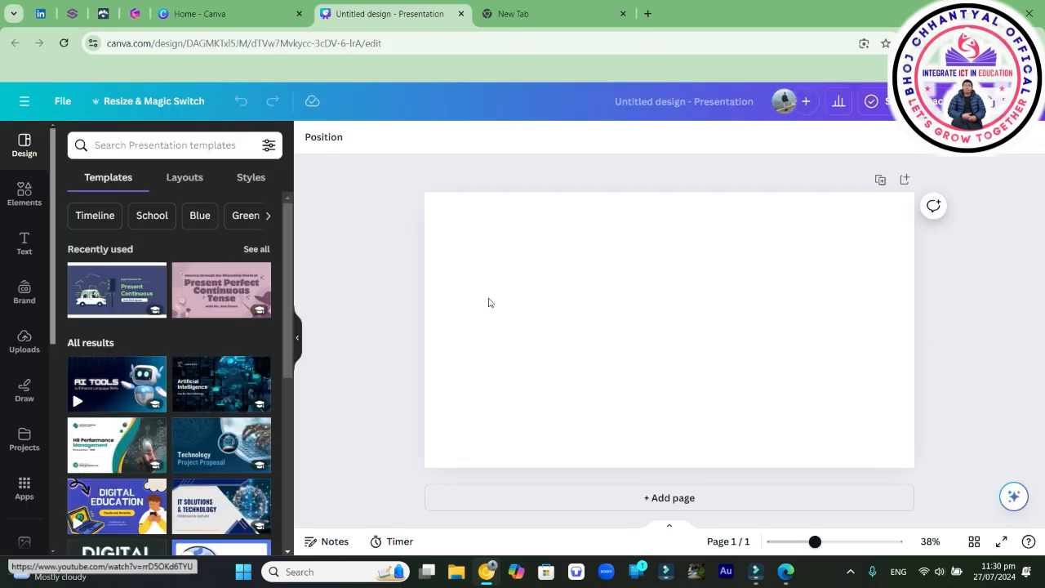
Search the presentation templates for "Simple Present Tense".
left_click(121, 146)
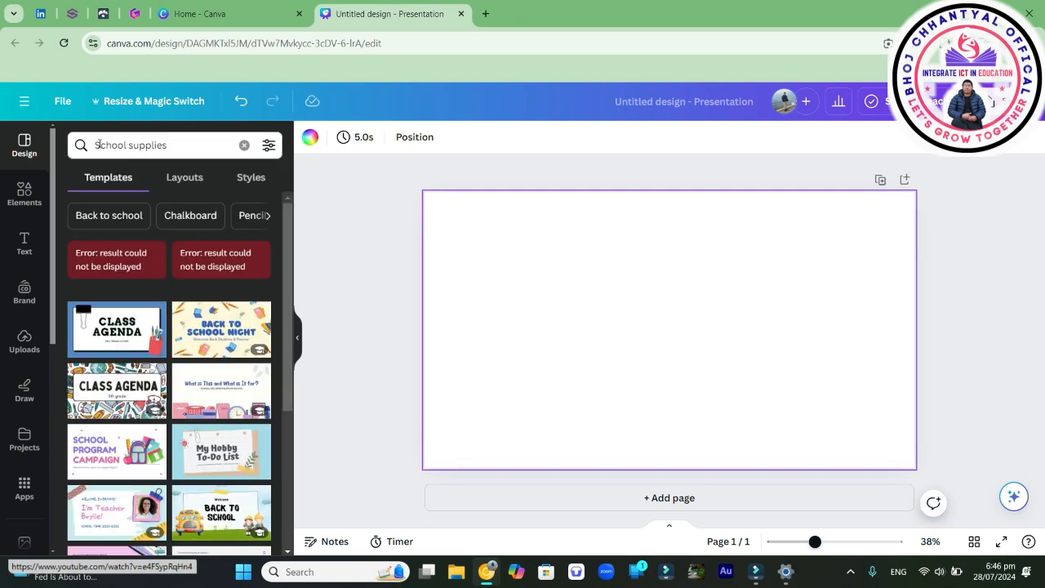
left_click(97, 144)
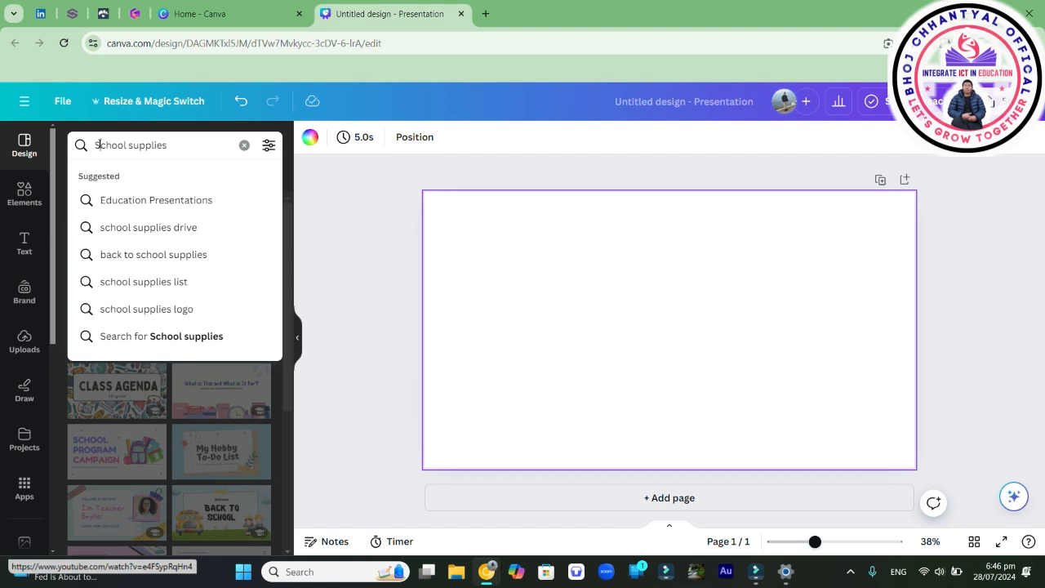
type("si")
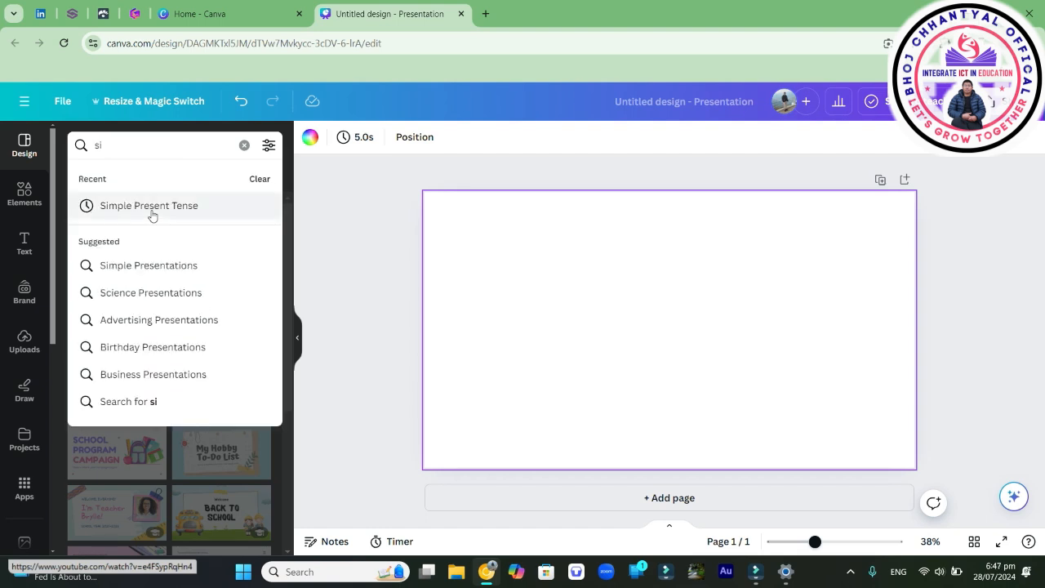
left_click(152, 214)
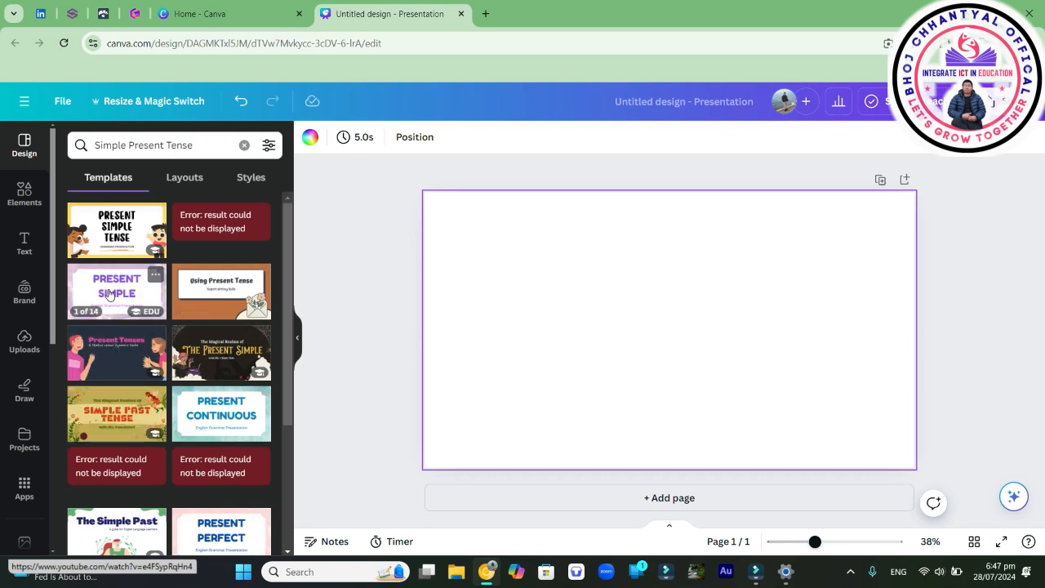
Apply all 14 pages of the Purple Present Simple English Grammar Presentation template and look through the pages.
left_click_drag(108, 293, 513, 289)
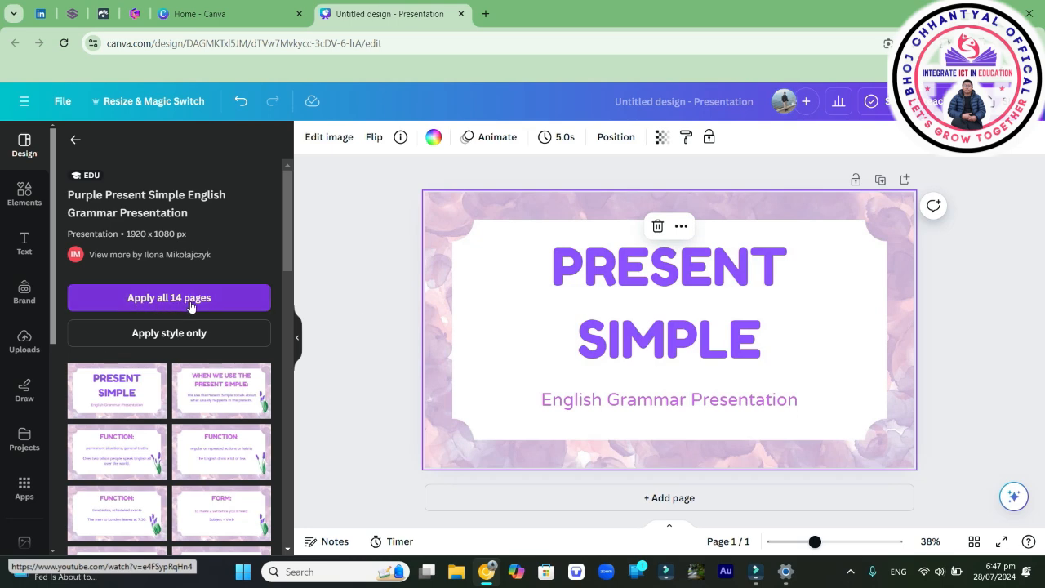
left_click(191, 305)
scroll(737, 330, "down", 5)
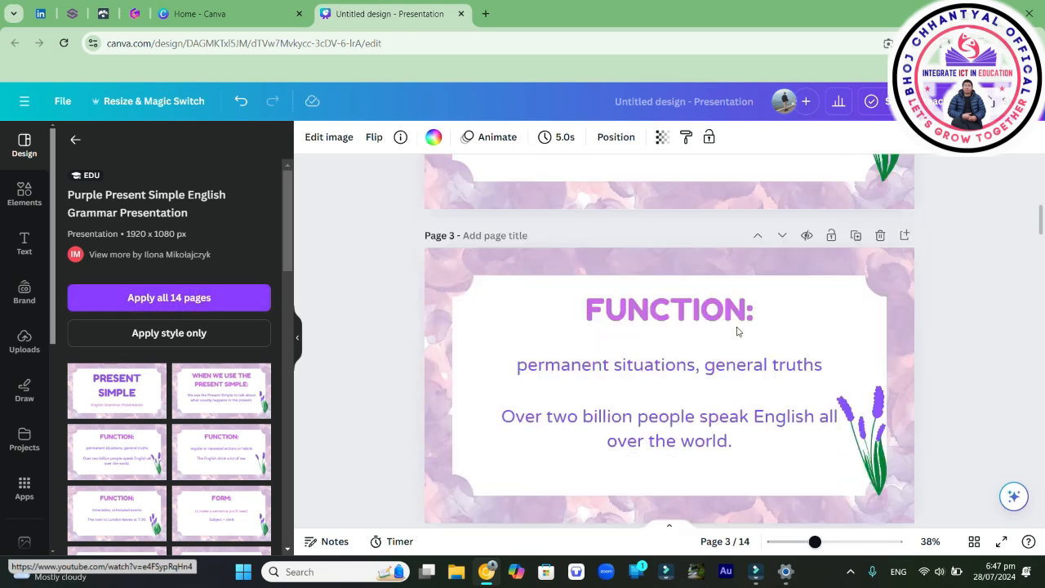
scroll(737, 330, "down", 12)
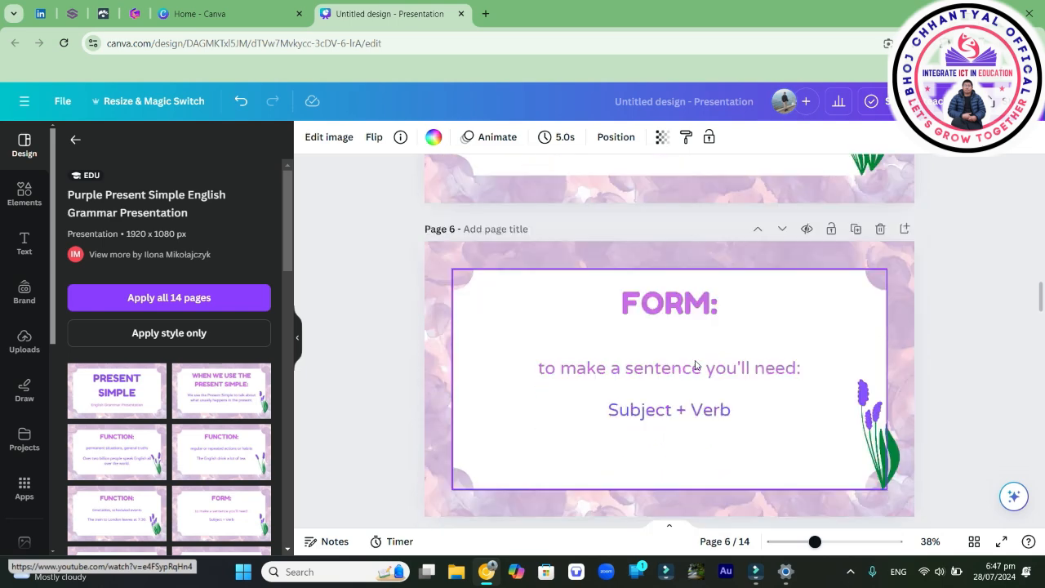
scroll(695, 365, "down", 20)
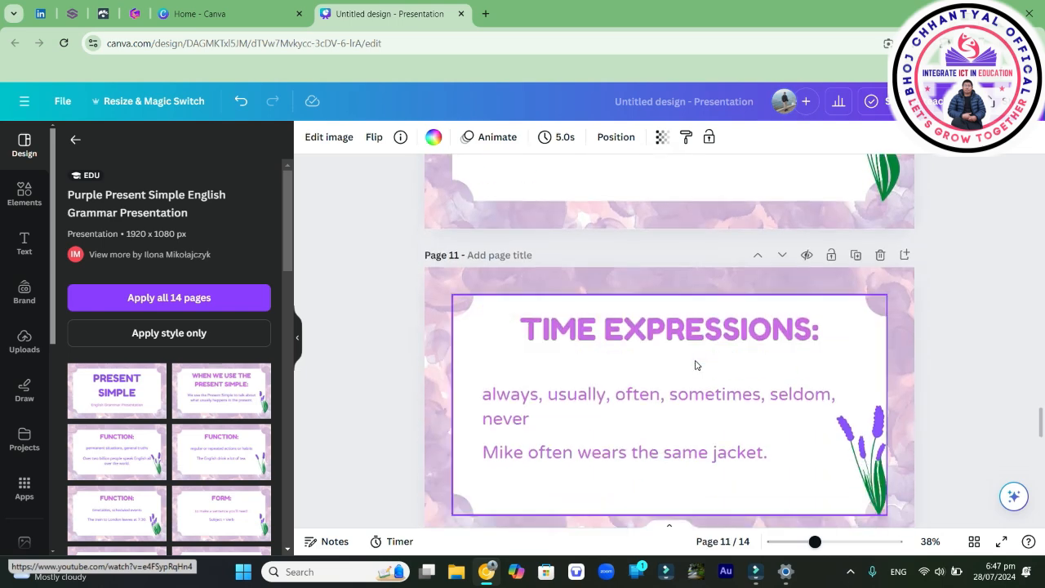
Download all 14 pages of the presentation as a PPTX file.
scroll(650, 360, "down", 12)
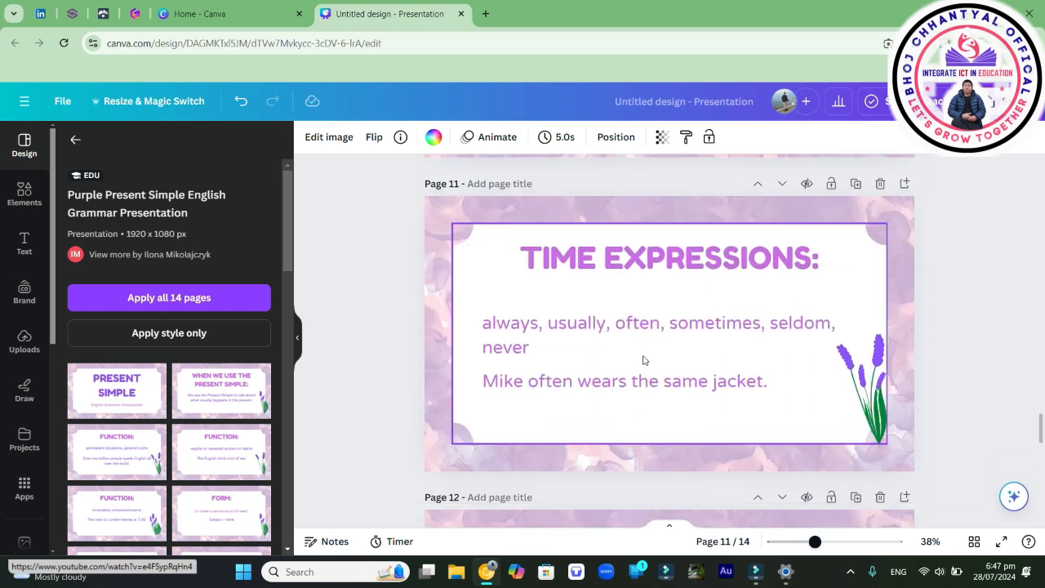
scroll(630, 379, "down", 2)
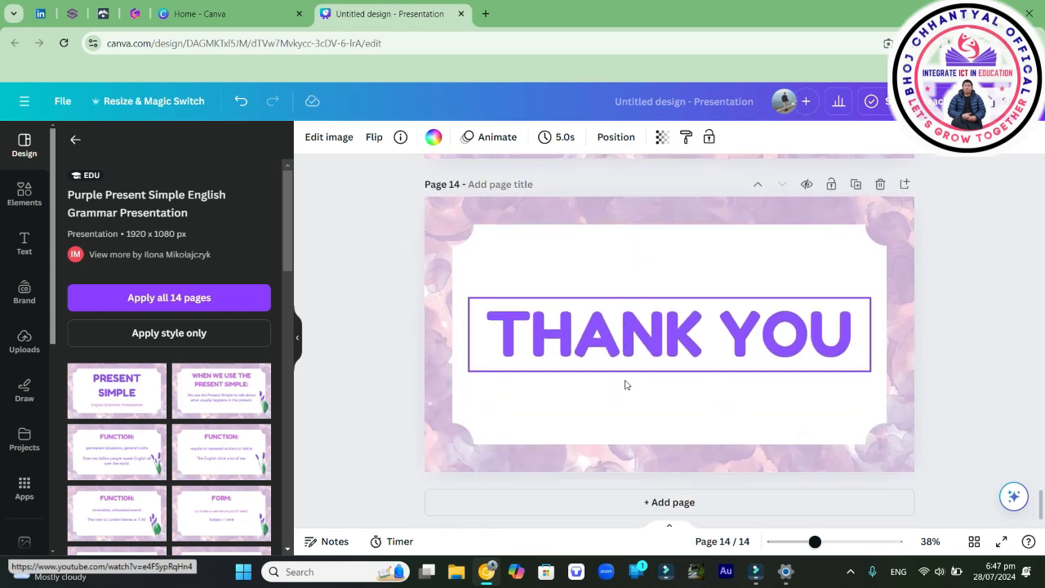
left_click_drag(1041, 512, 1042, 270)
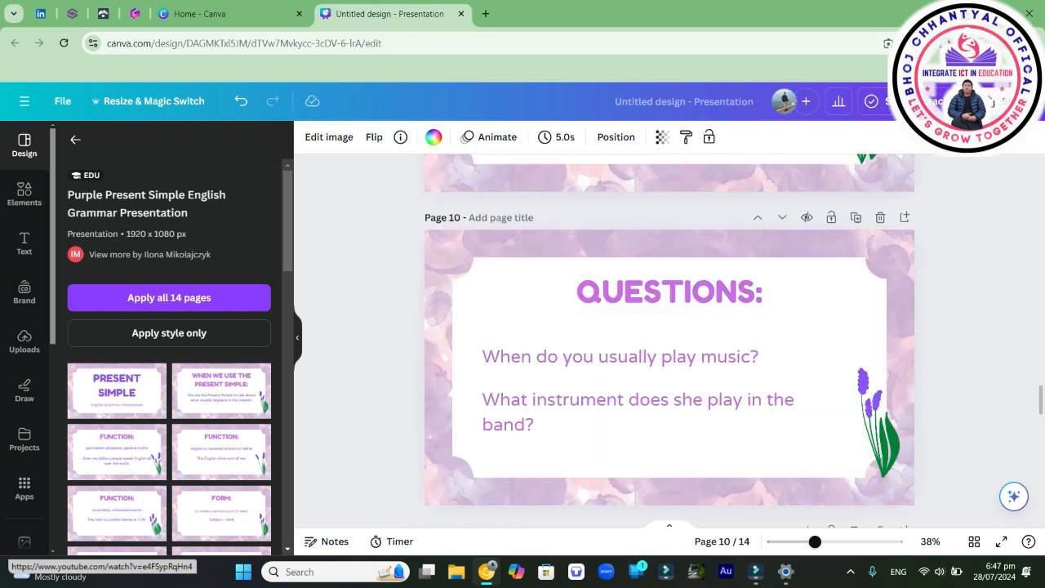
left_click(894, 100)
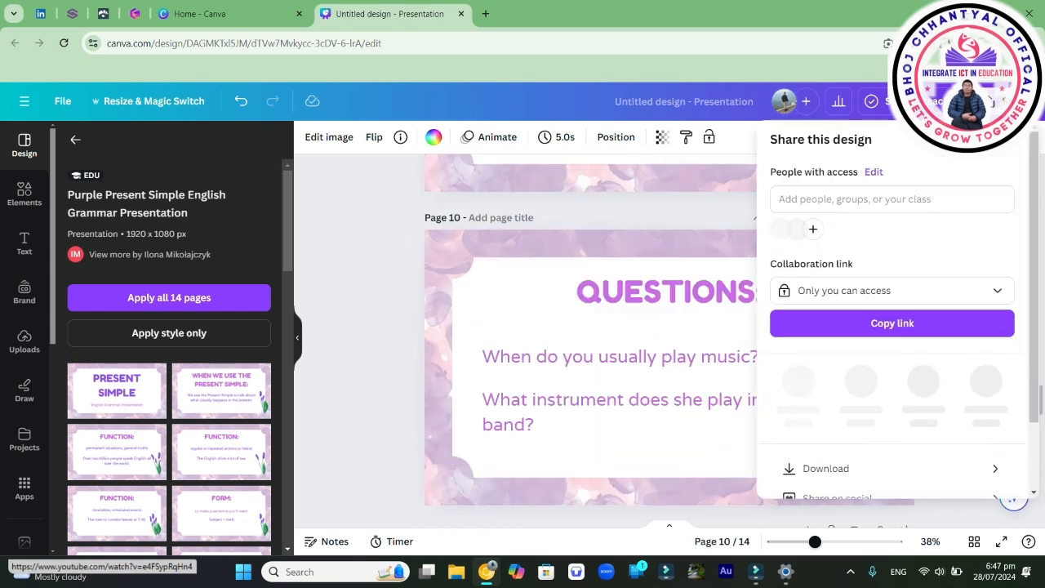
left_click(869, 462)
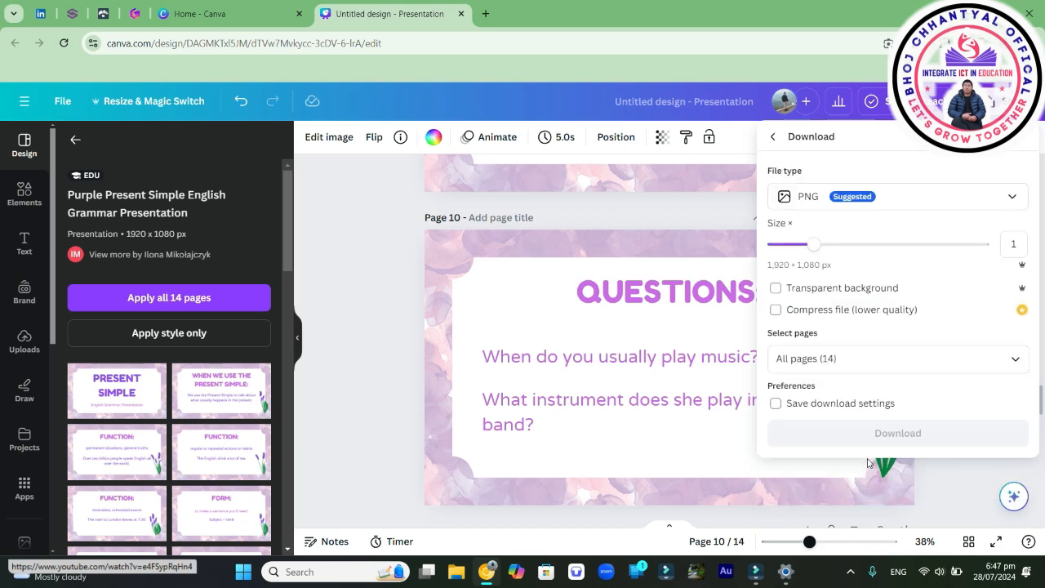
left_click(1010, 202)
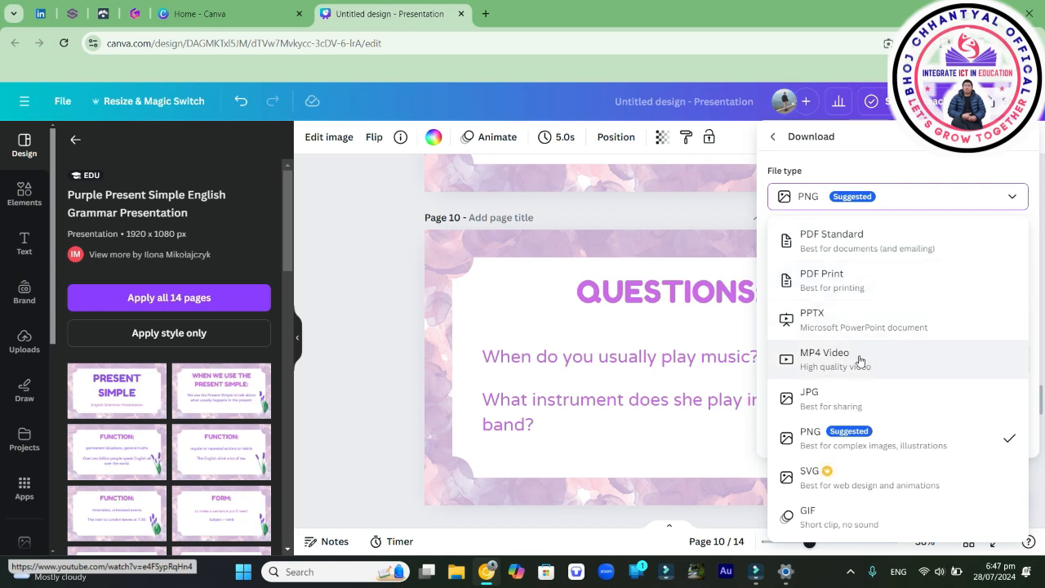
left_click(836, 321)
left_click(878, 326)
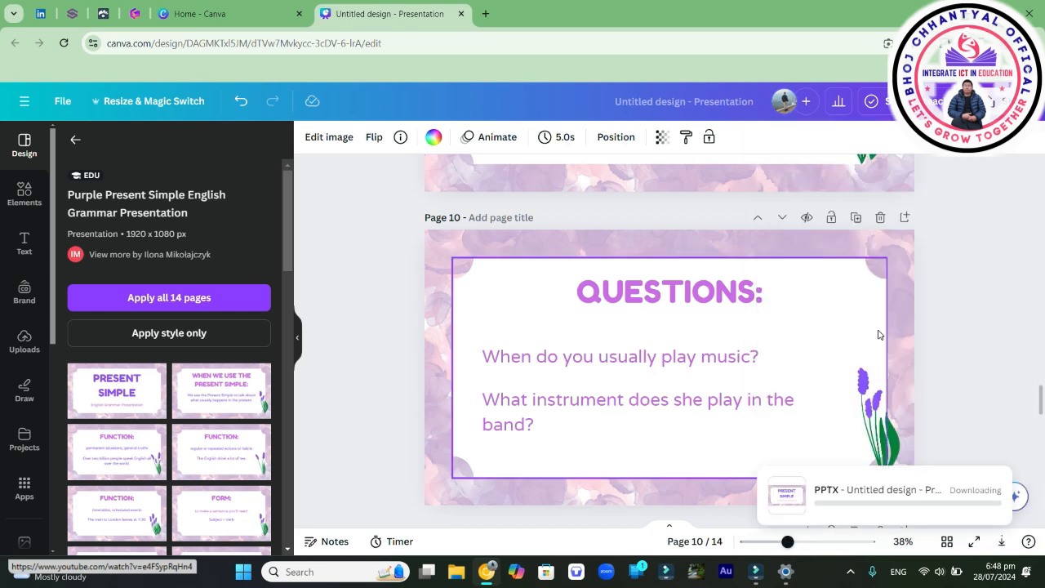